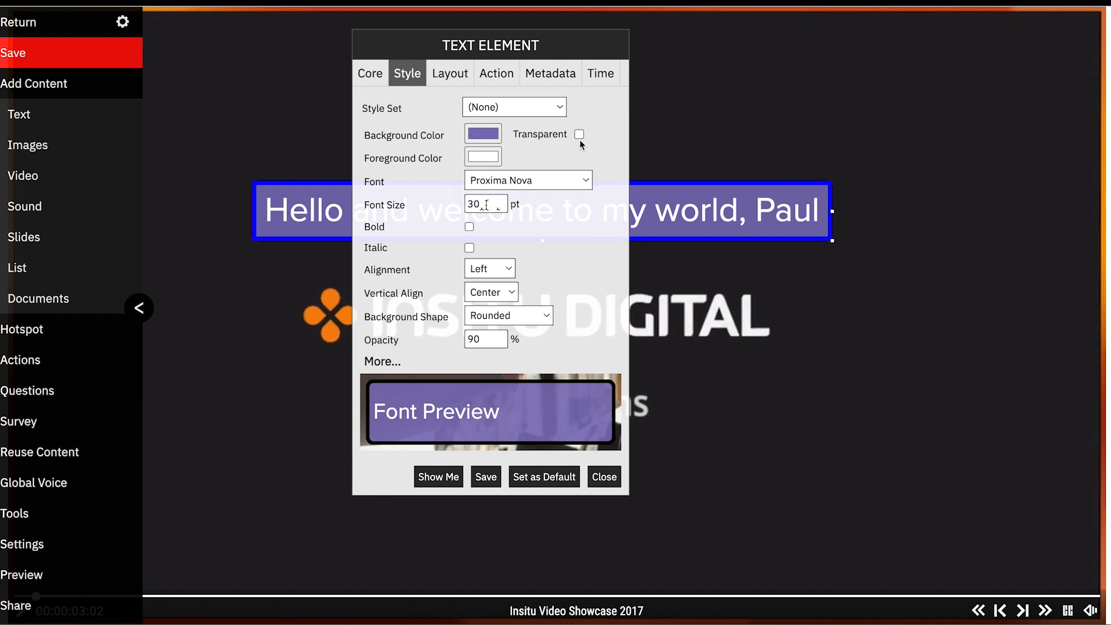
Make the text background transparent and pick the logo's orange (246, 133, 10) as the foreground colour
left_click(577, 136)
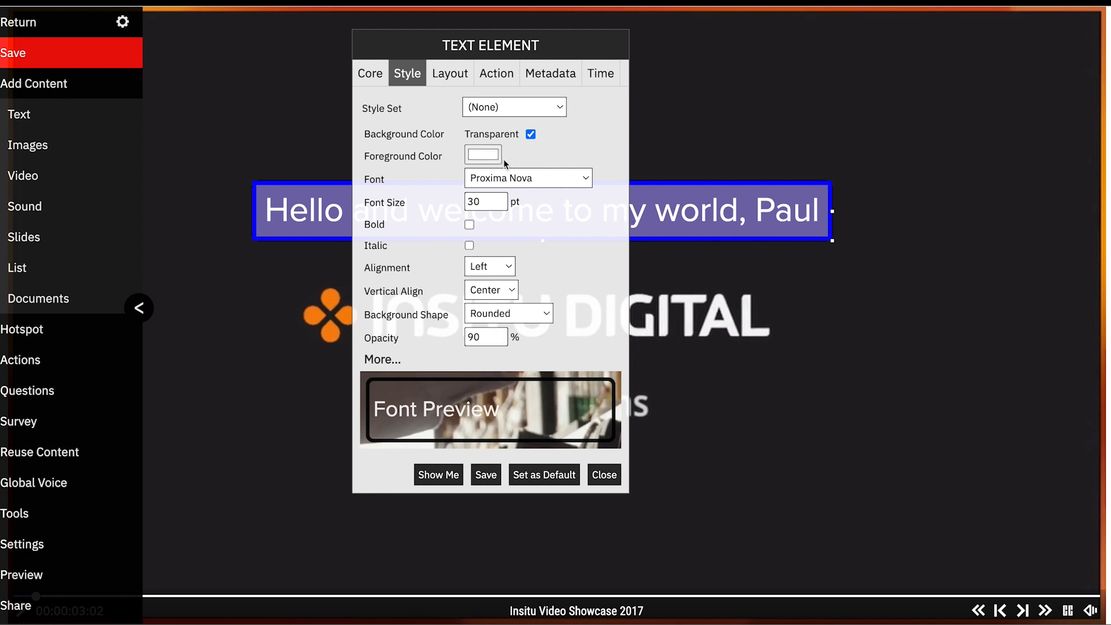
left_click(478, 158)
left_click(481, 285)
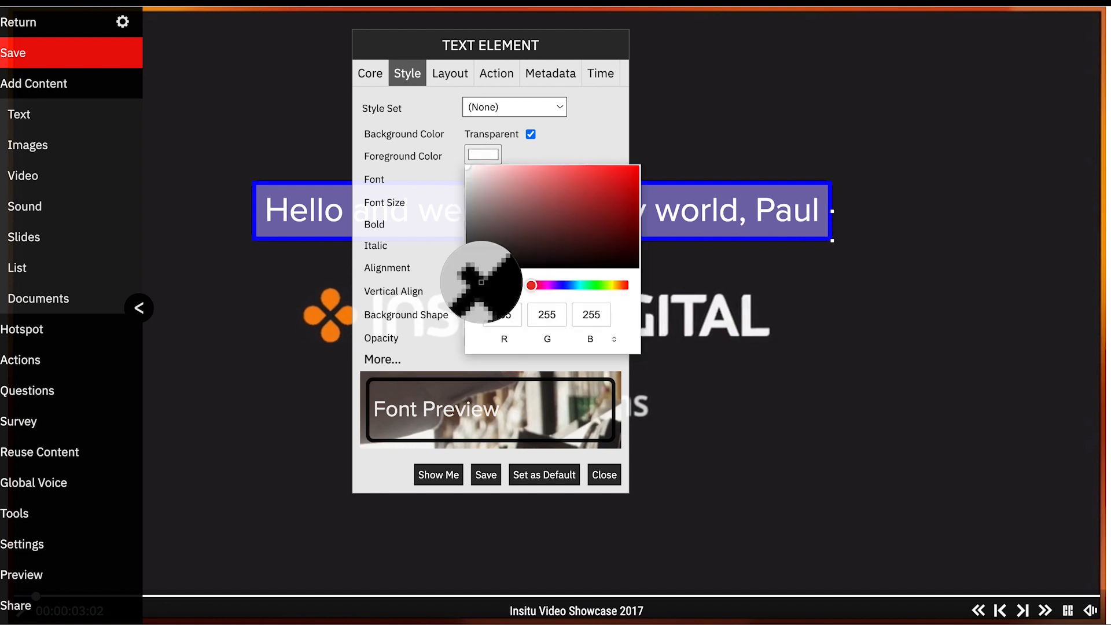
left_click(321, 321)
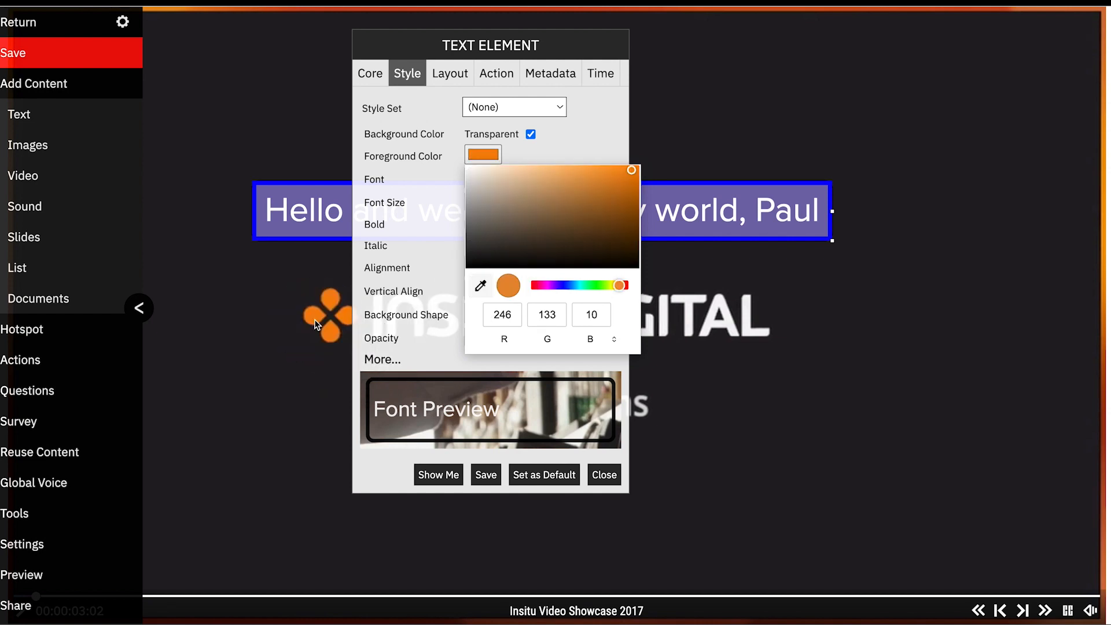
left_click(388, 161)
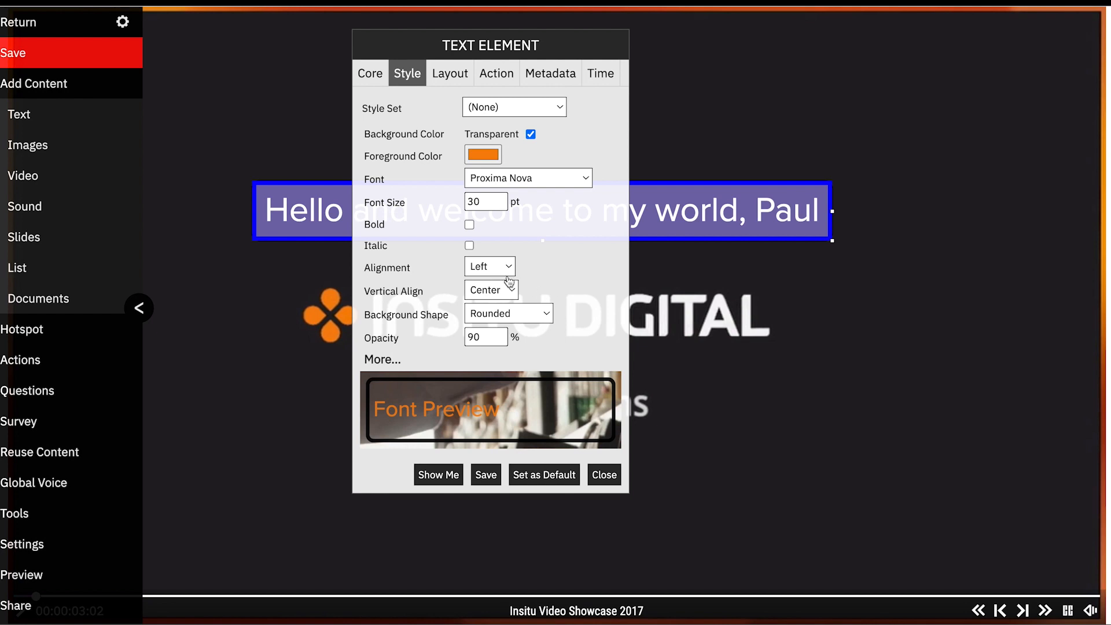
Expand the extra style options, pick the logo's orange as the border colour, and set the border width to 2 px
left_click(384, 362)
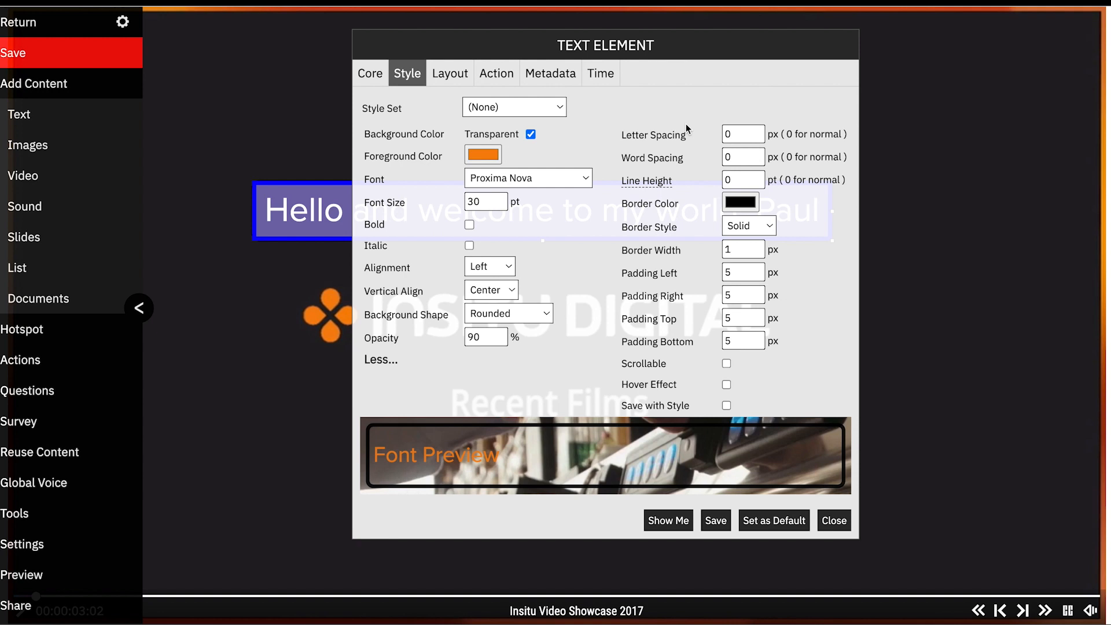
left_click(741, 202)
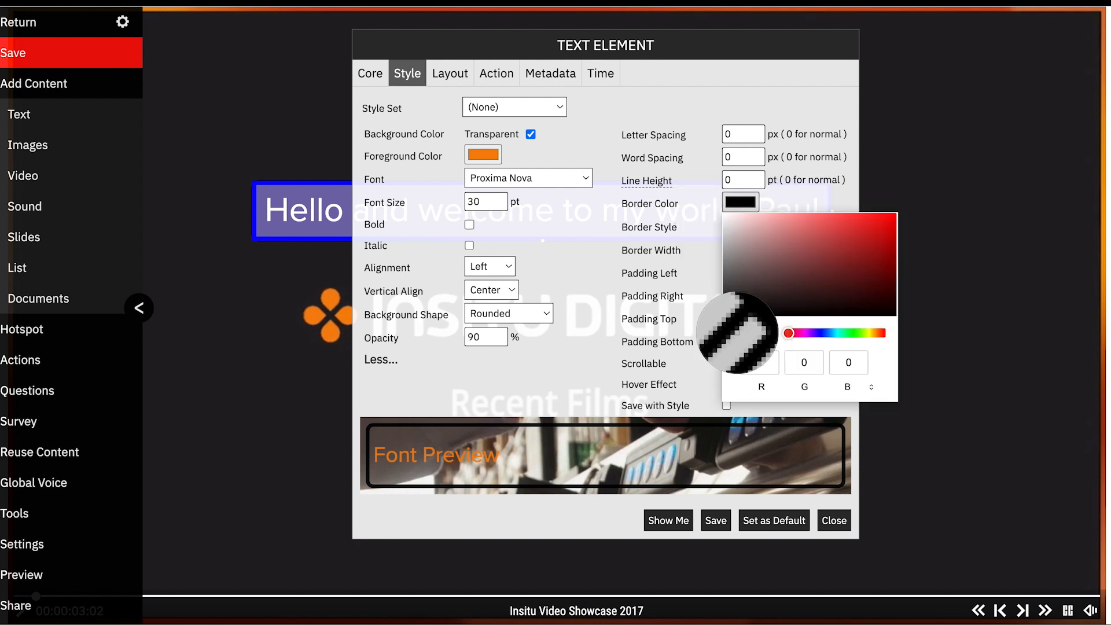
left_click(335, 334)
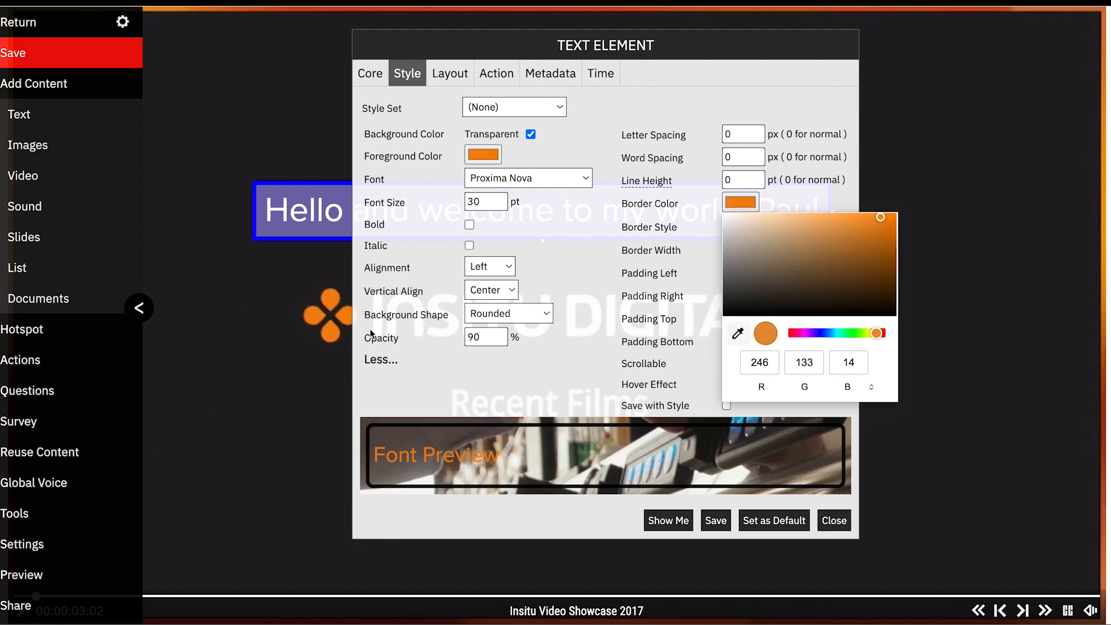
left_click(648, 275)
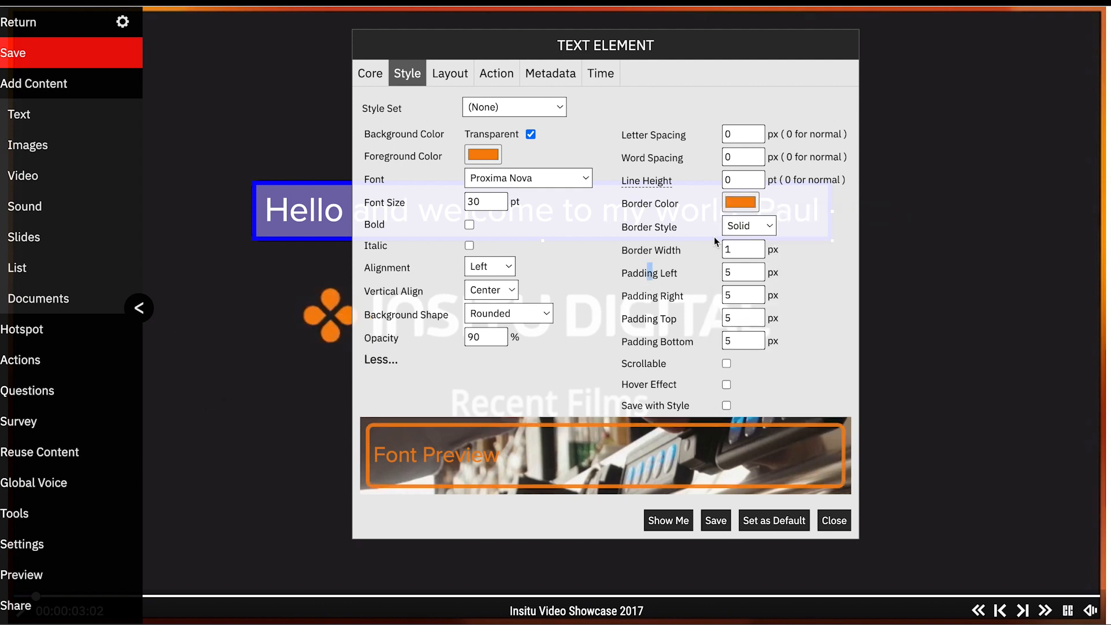
left_click(756, 245)
Set the background shape to Square and opacity to 100%, then save and close the text element settings
left_click(517, 314)
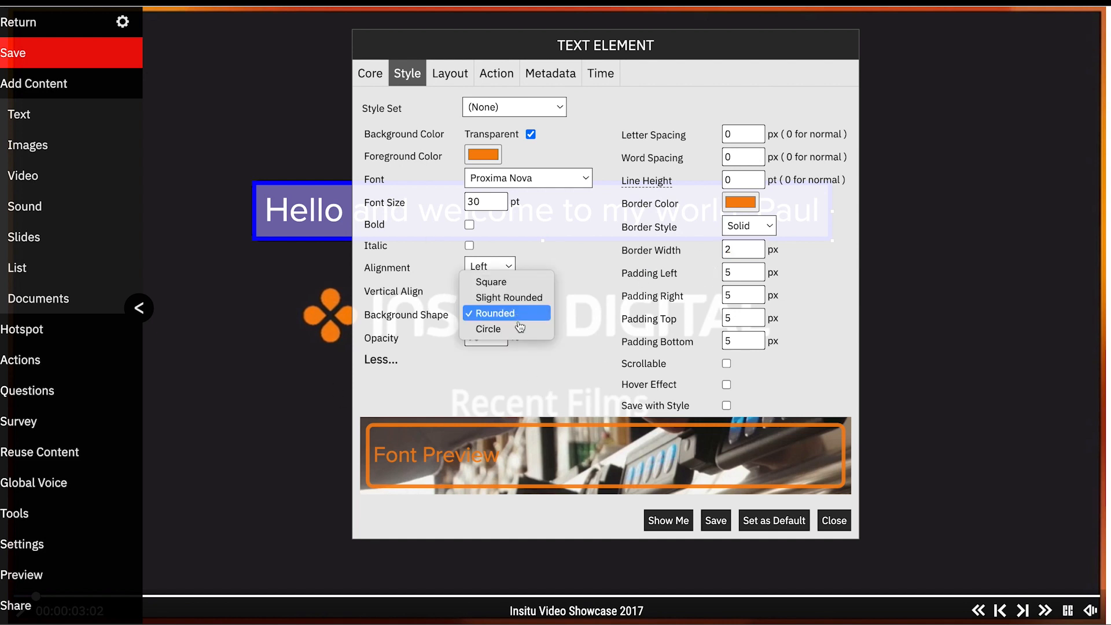
left_click(505, 282)
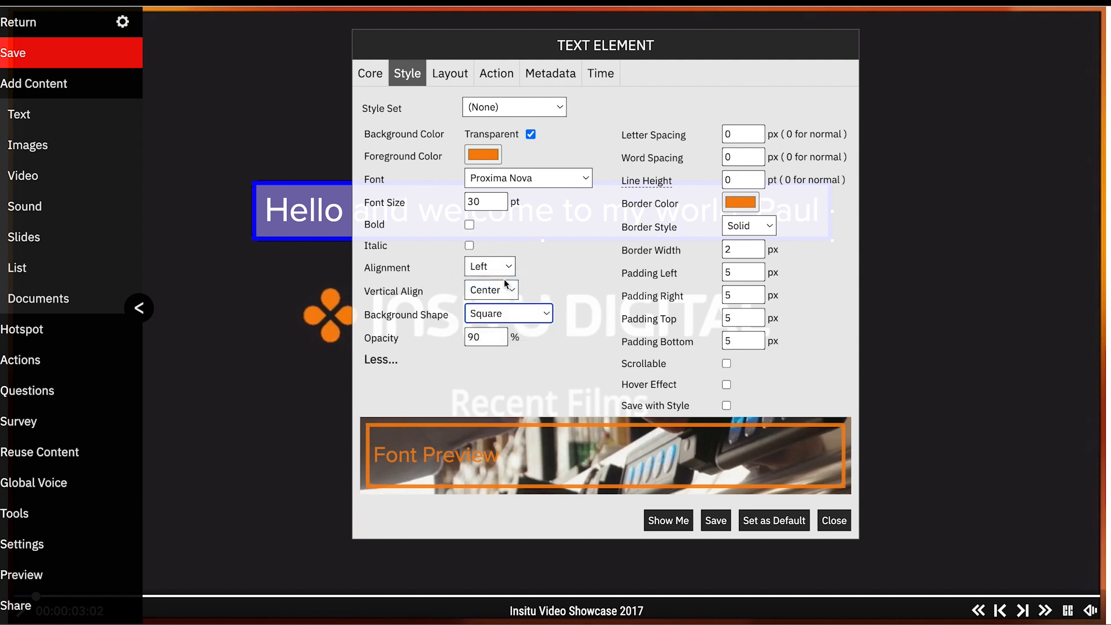
left_click(487, 338)
key("BackSpace")
key("BackSpace")
type("1")
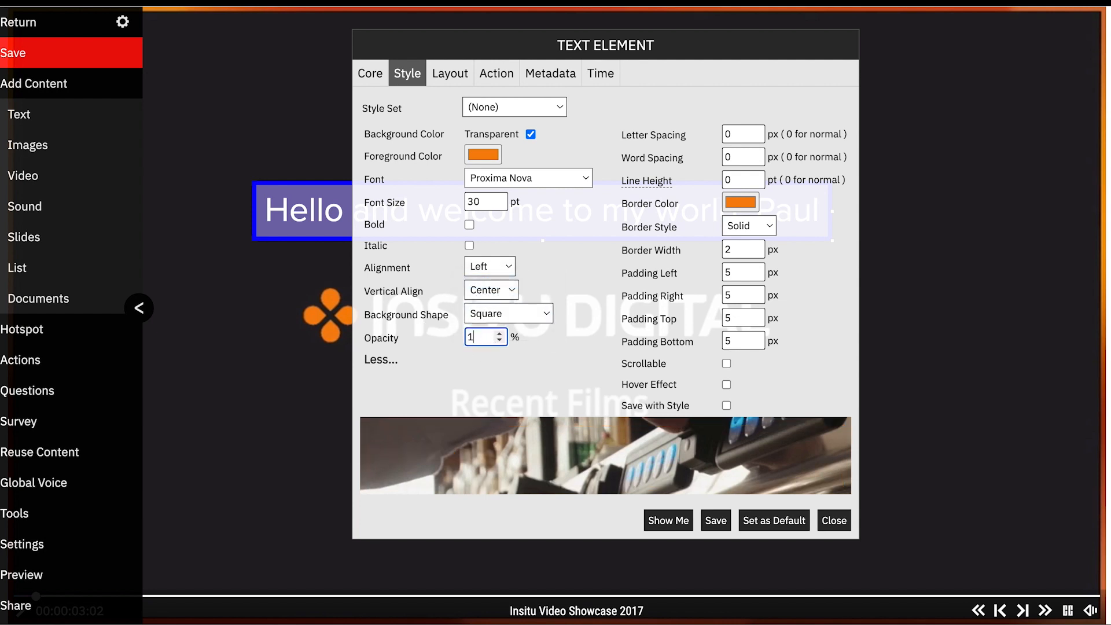
type("00")
left_click(709, 524)
left_click(834, 520)
Nudge the welcome text element slightly to the right
mouse_move(550, 226)
mouse_move(549, 226)
left_mouse_down()
mouse_move(736, 184)
mouse_move(459, 180)
mouse_move(585, 218)
mouse_move(549, 221)
mouse_move(563, 221)
left_mouse_up()
mouse_move(805, 229)
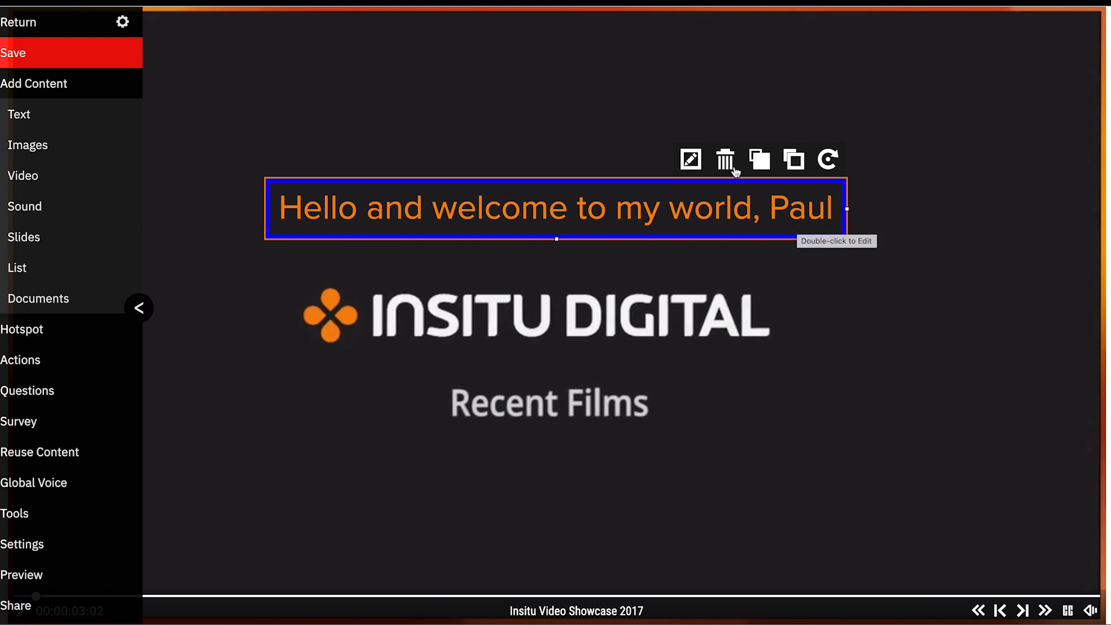
Open the text element's settings, review its style and layout, and set its action to Resume video
left_click(692, 159)
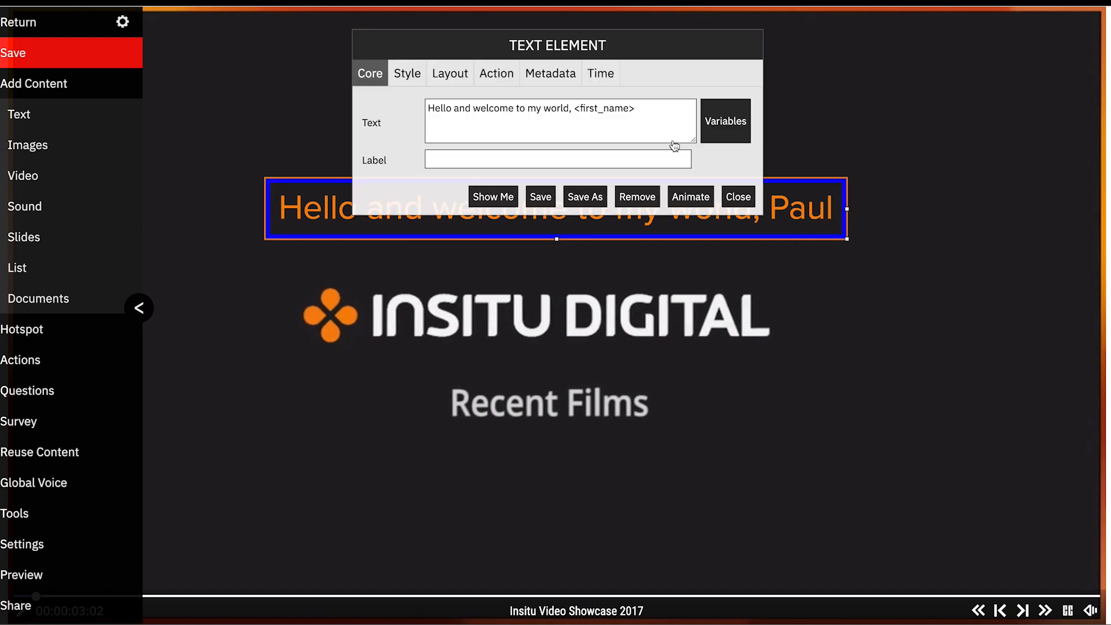
left_click(408, 76)
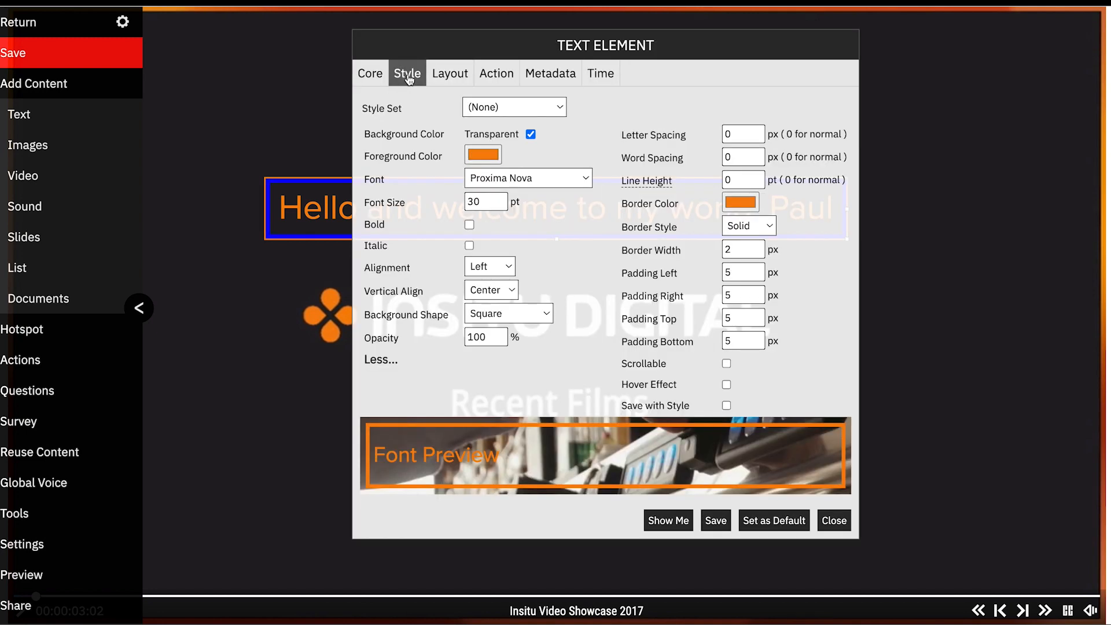
left_click(456, 76)
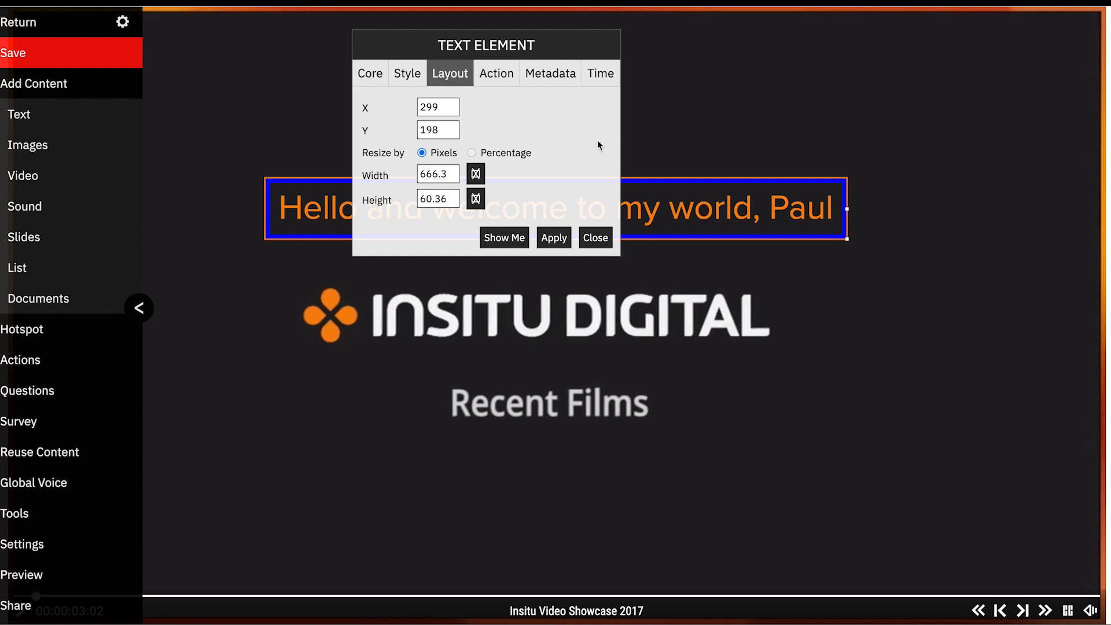
left_click(500, 80)
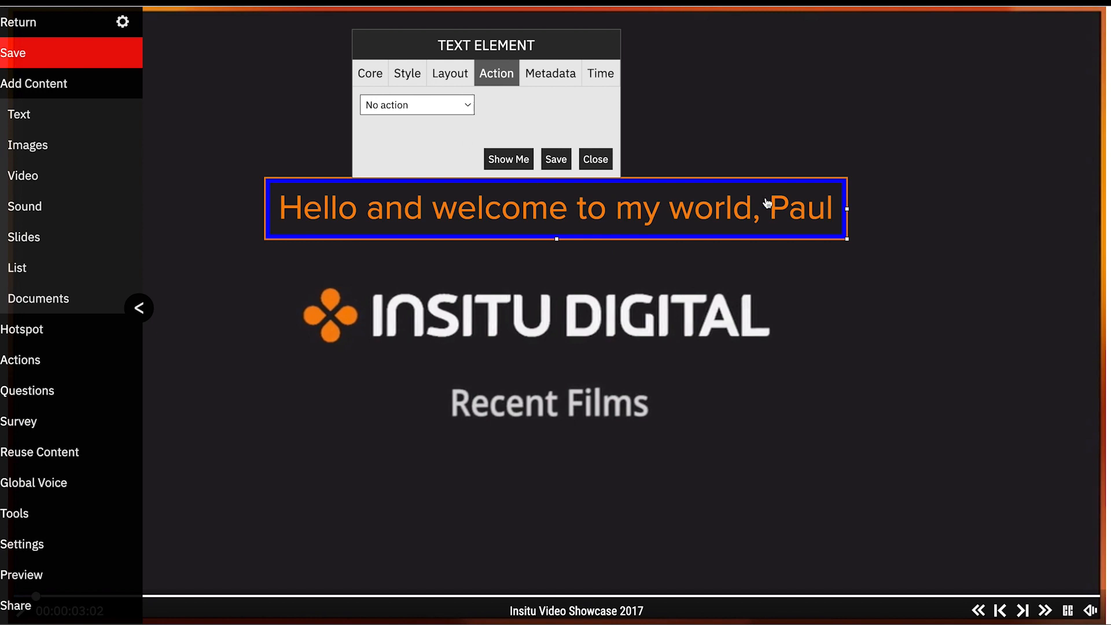
left_click(467, 108)
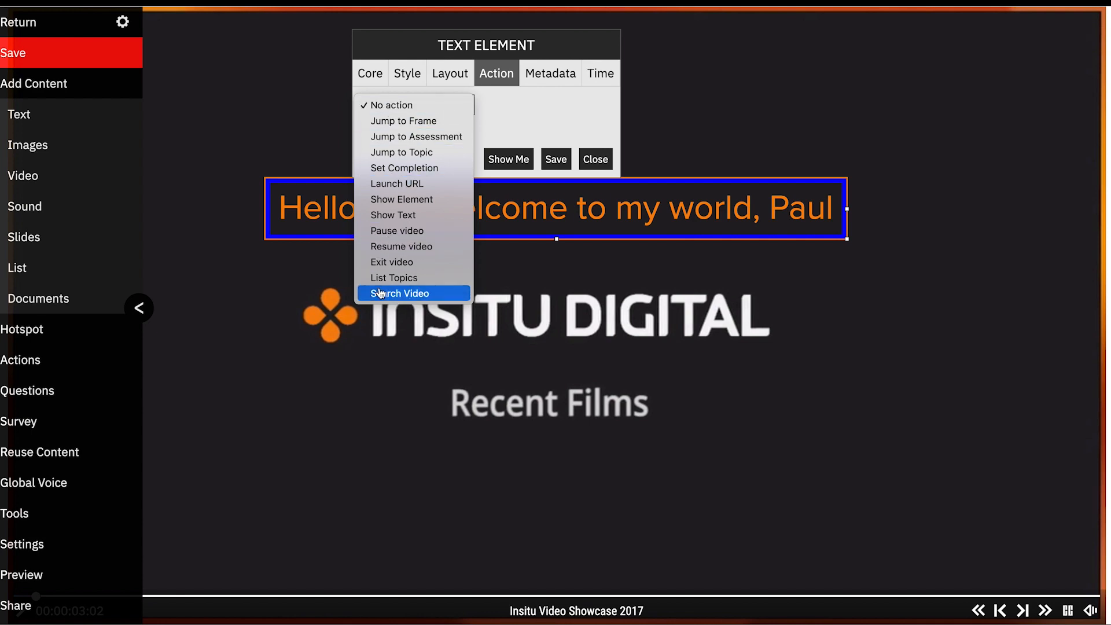
left_click(416, 248)
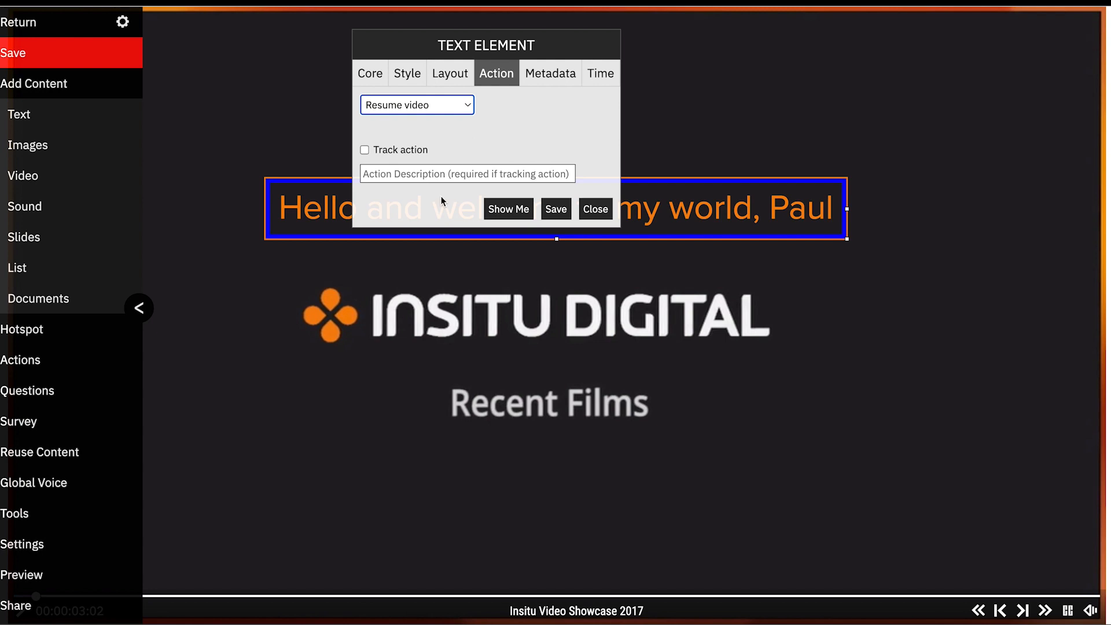
Set the element's metadata subject to INDI
left_click(551, 74)
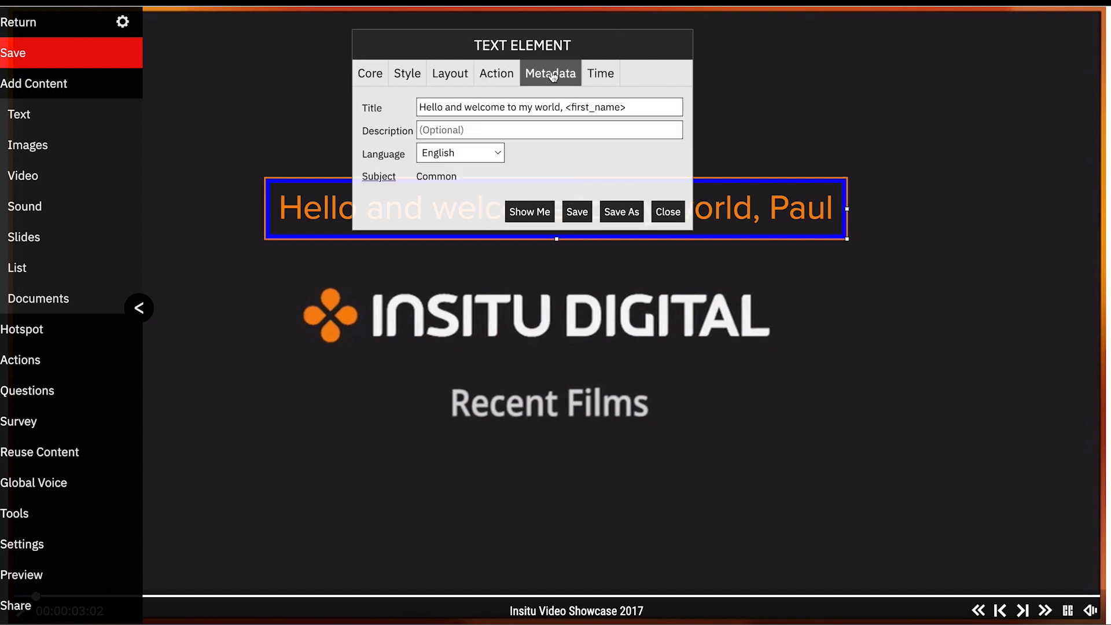
left_click(379, 175)
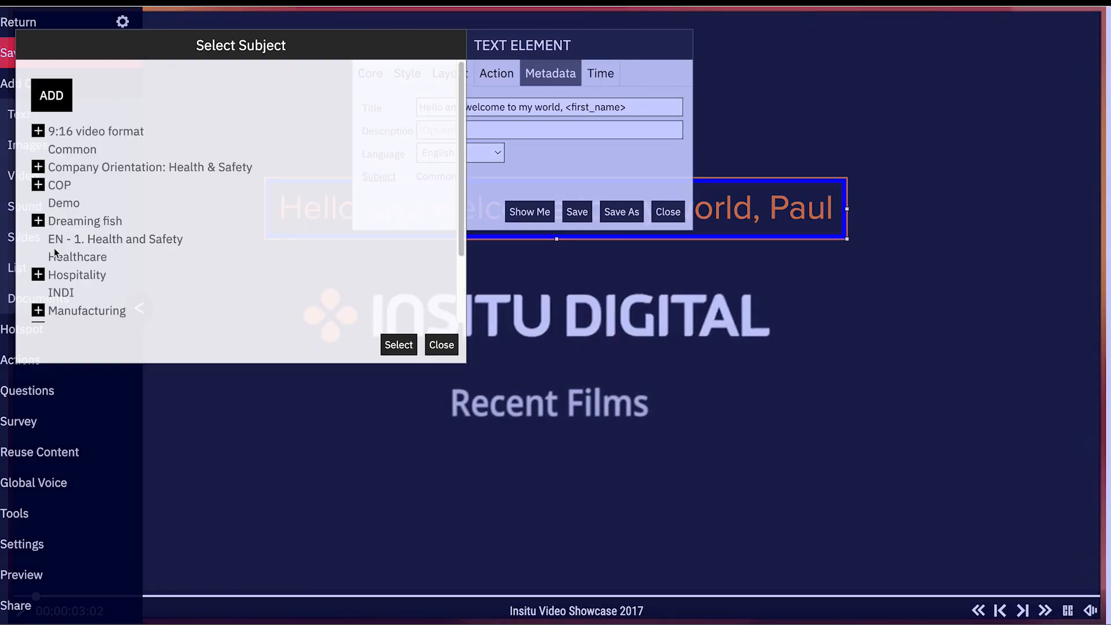
scroll(74, 252, "down", 2)
left_click(67, 208)
left_click(398, 345)
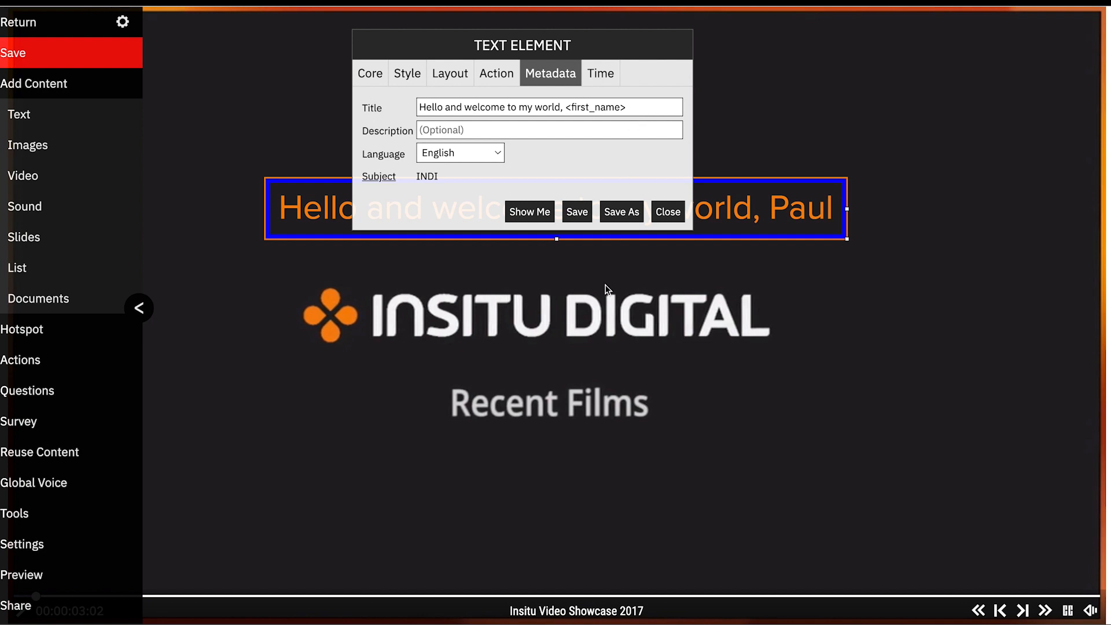
Set the element's end time seconds to 9
left_click(605, 74)
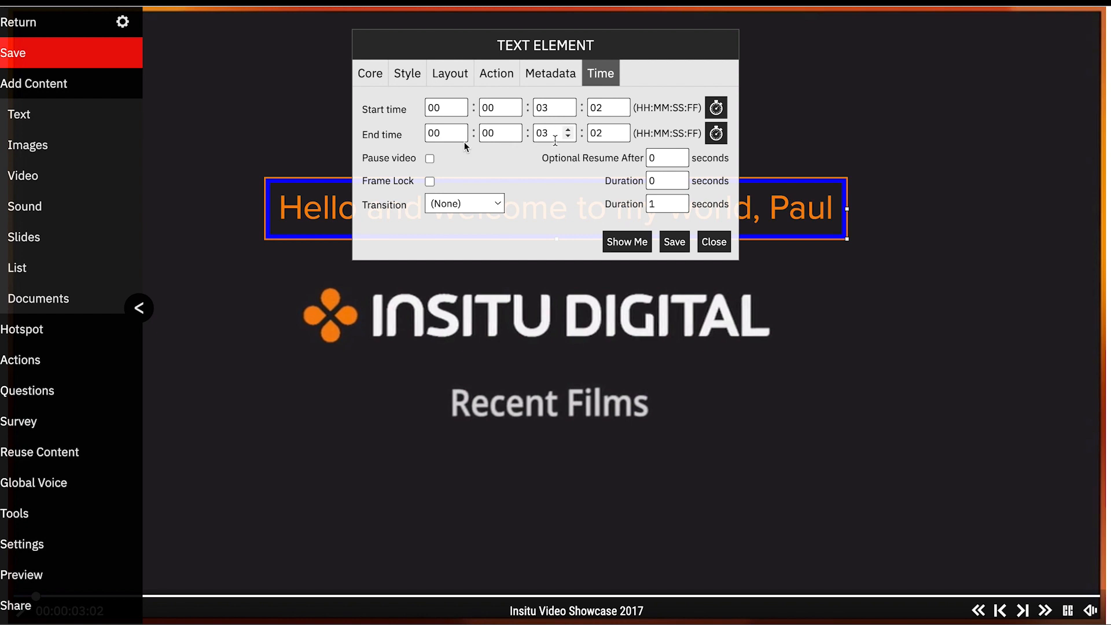
double_click(555, 134)
type("6")
key("BackSpace")
type("9")
Set the element's transition to From Left and enable Pause video
left_click(491, 207)
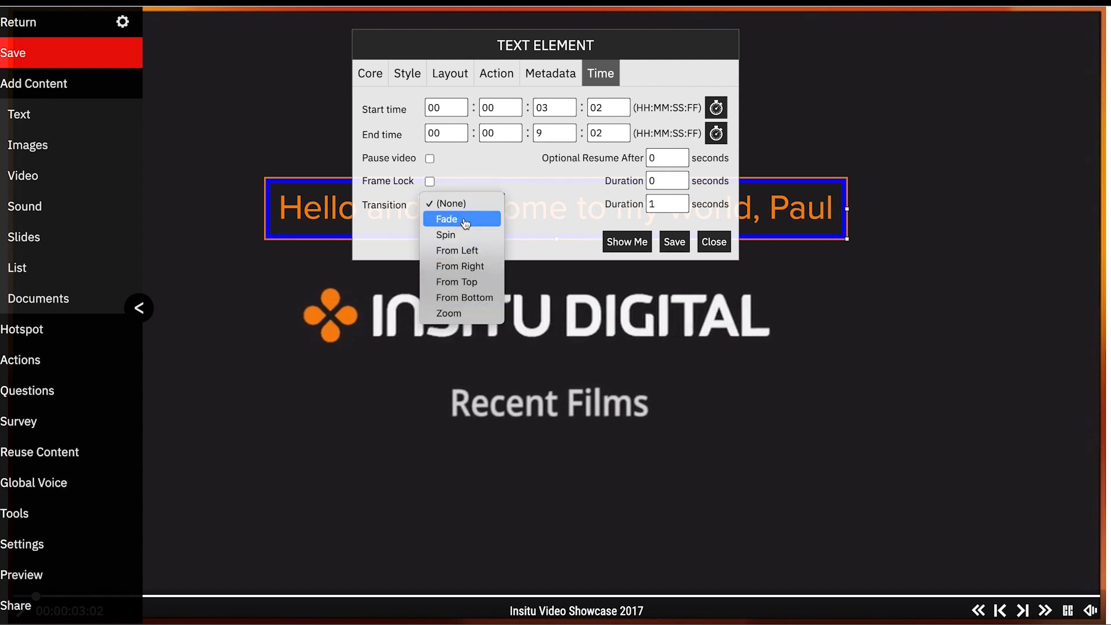
left_click(469, 251)
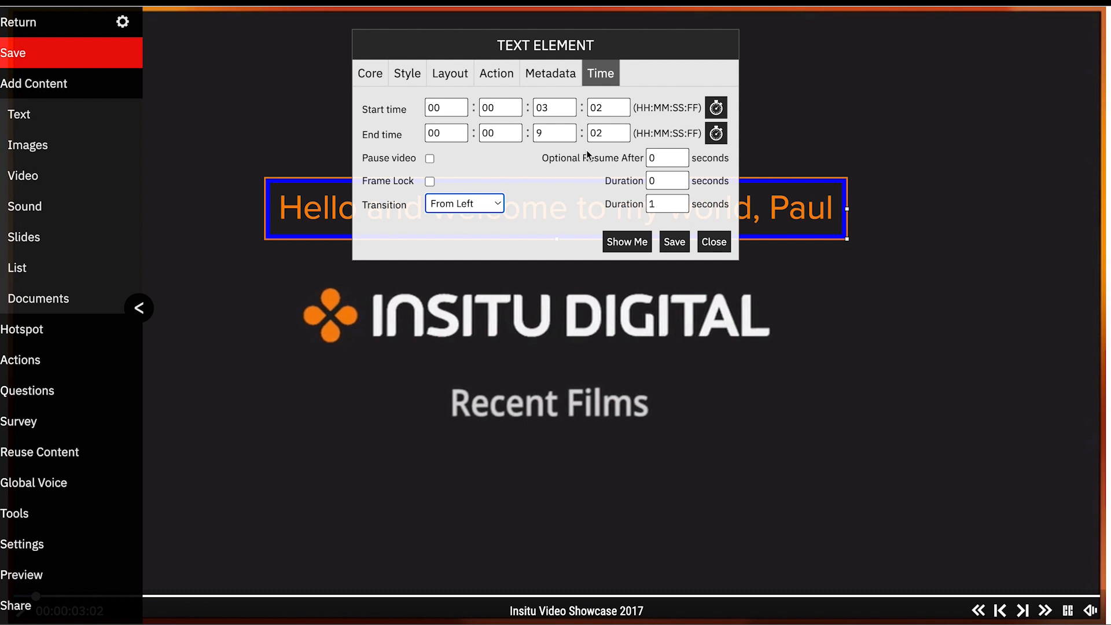
left_click(430, 159)
Save and close the element settings, then save the project
left_click(675, 243)
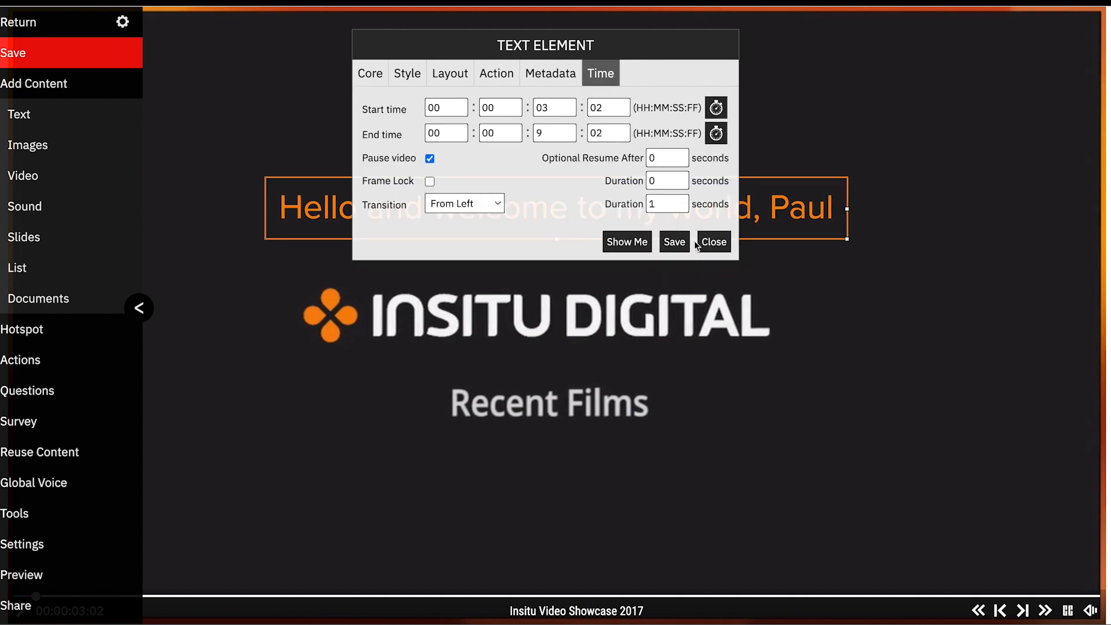
left_click(714, 243)
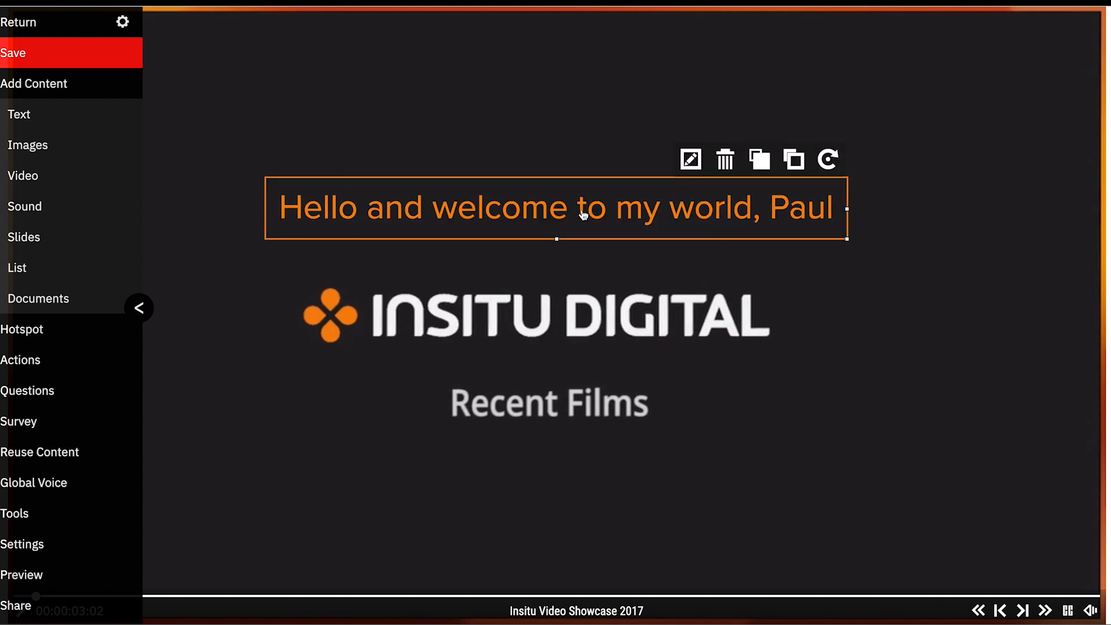
left_click(45, 54)
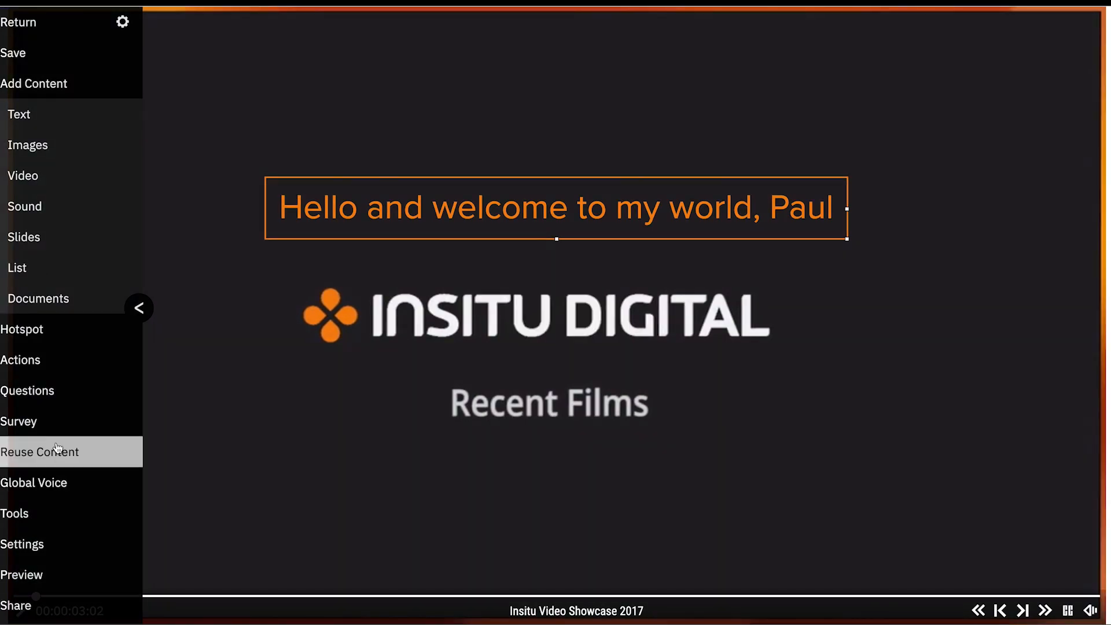